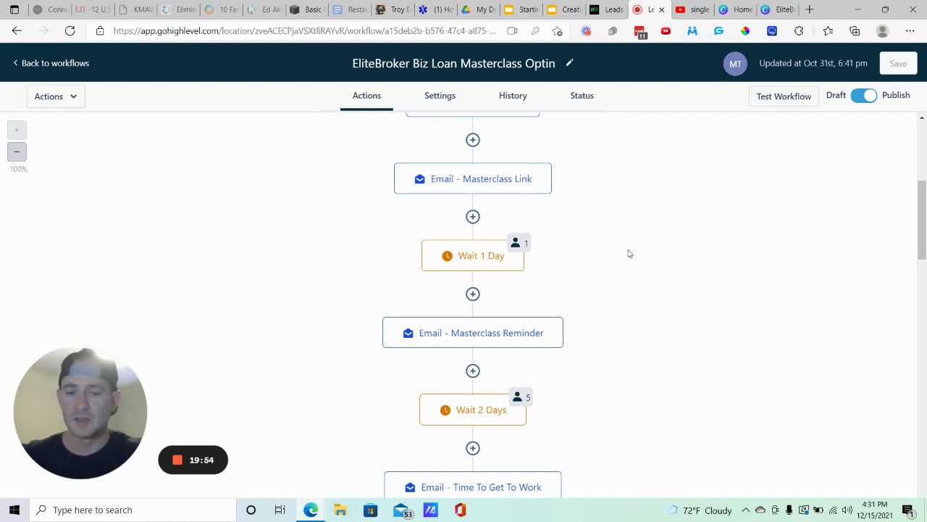
Examine the sequence of follow-up emails and wait intervals in the EliteBroker Biz Loan Masterclass Optin workflow
{"action": "scroll", "coordinate": [688, 212], "scroll_direction": "down", "scroll_amount": 1}
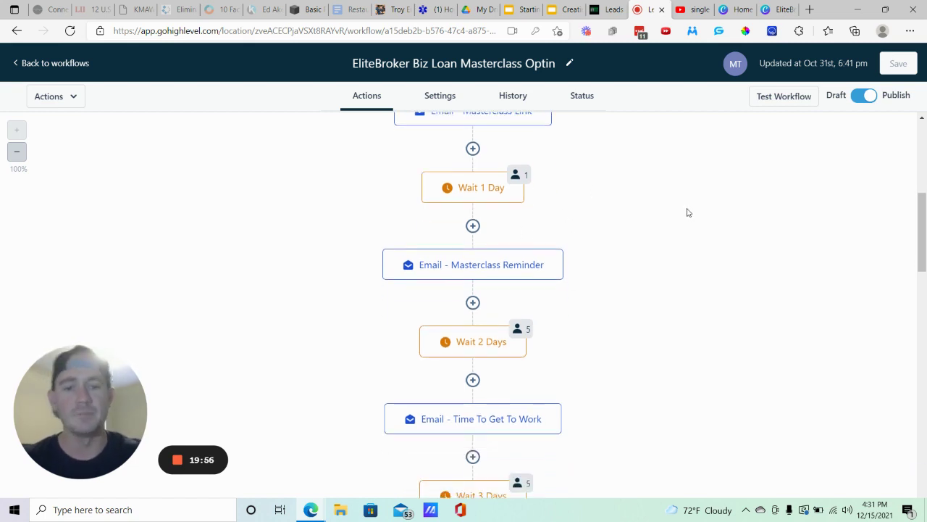
{"action": "scroll", "coordinate": [659, 217], "scroll_direction": "down", "scroll_amount": 3}
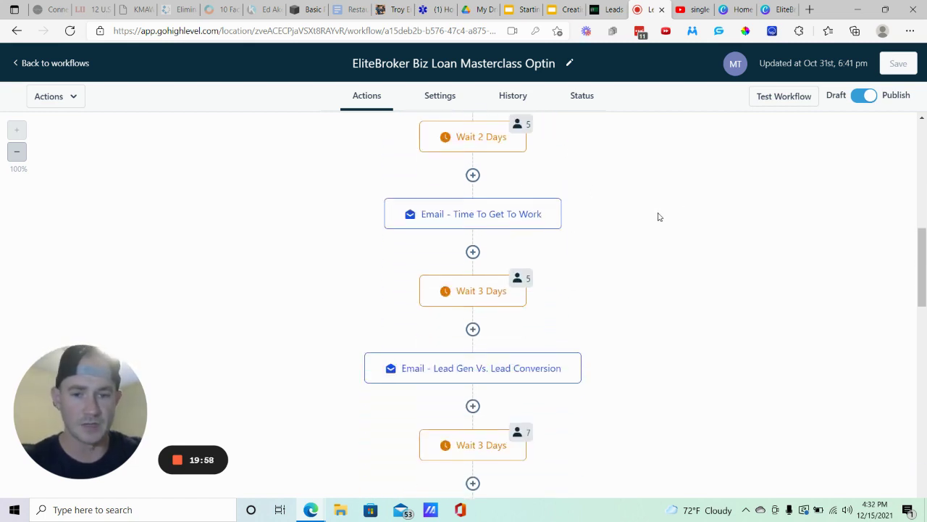
{"action": "scroll", "coordinate": [648, 211], "scroll_direction": "down", "scroll_amount": 1}
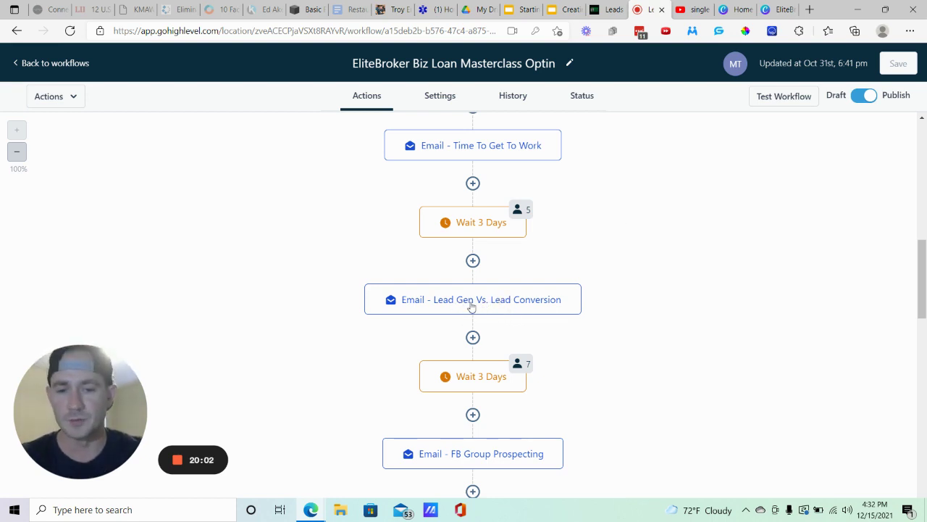
{"action": "scroll", "coordinate": [637, 278], "scroll_direction": "down", "scroll_amount": 1}
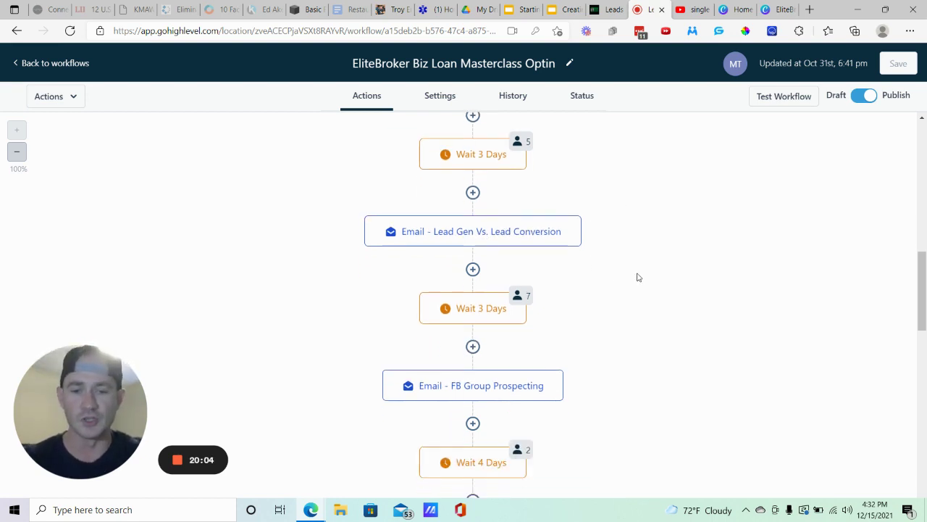
{"action": "scroll", "coordinate": [668, 302], "scroll_direction": "down", "scroll_amount": 1}
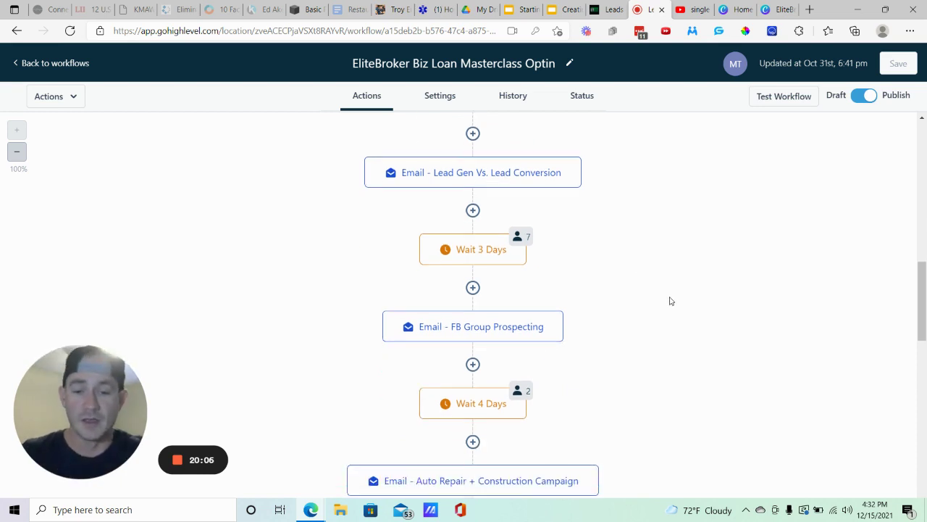
{"action": "scroll", "coordinate": [495, 326], "scroll_direction": "down", "scroll_amount": 1}
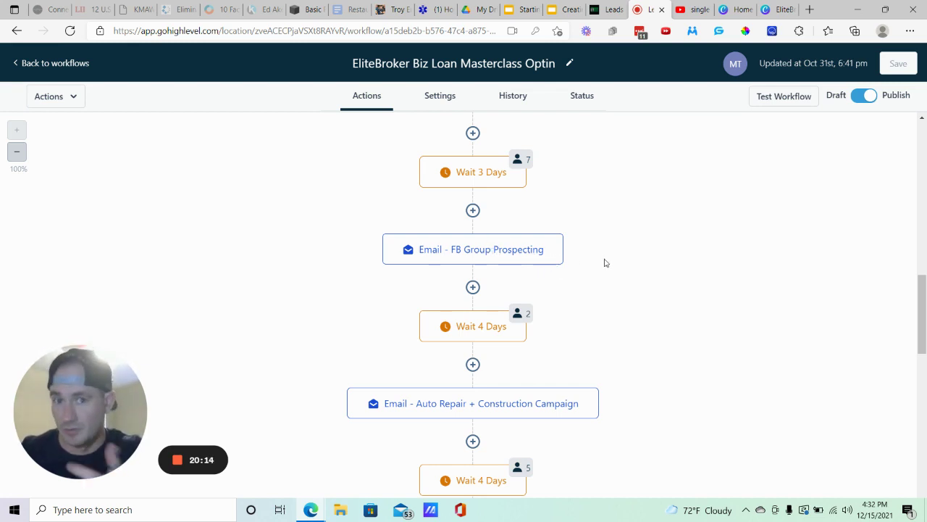
{"action": "scroll", "coordinate": [633, 254], "scroll_direction": "down", "scroll_amount": 3}
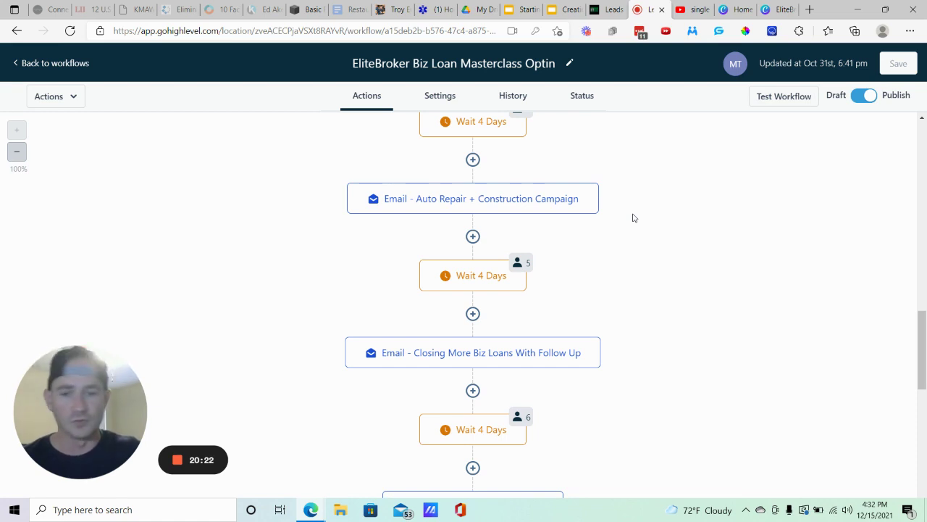
{"action": "scroll", "coordinate": [632, 217], "scroll_direction": "down", "scroll_amount": 10}
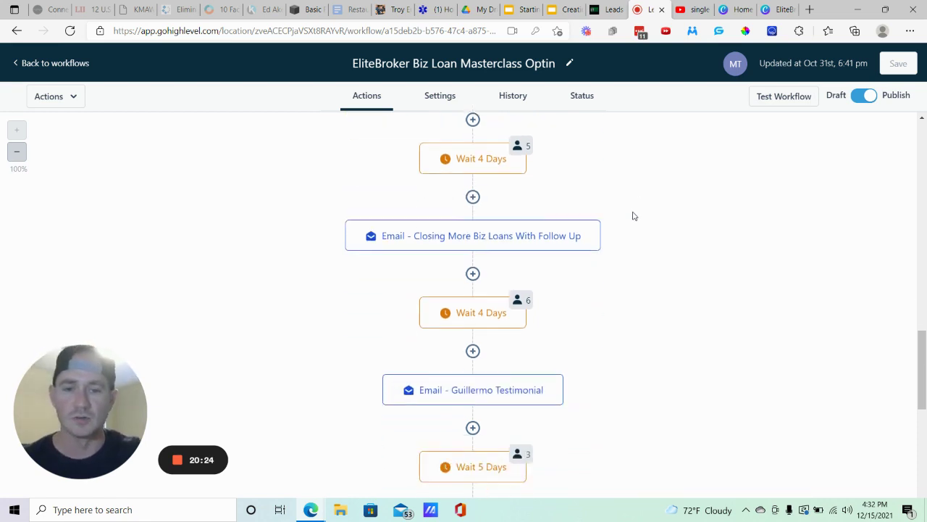
{"action": "scroll", "coordinate": [633, 216], "scroll_direction": "down", "scroll_amount": 2}
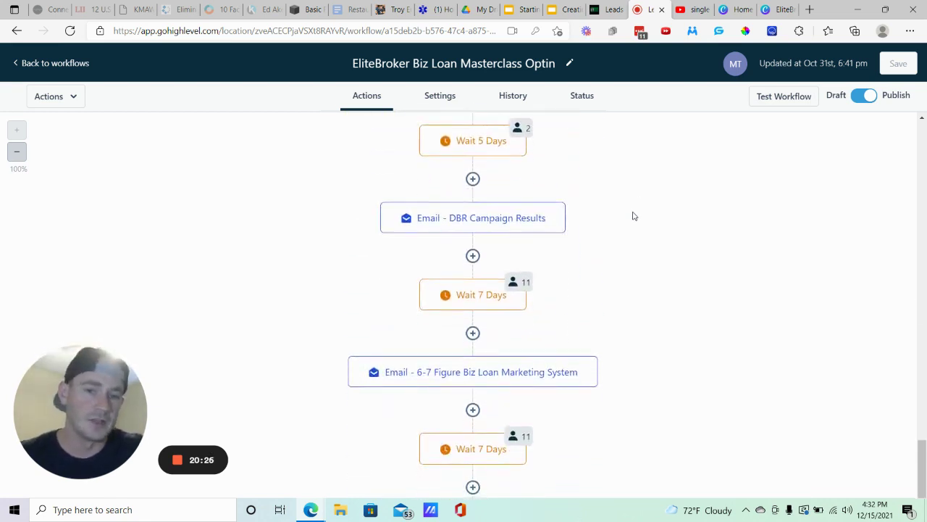
{"action": "scroll", "coordinate": [632, 216], "scroll_direction": "up", "scroll_amount": 8}
{"action": "scroll", "coordinate": [623, 231], "scroll_direction": "down", "scroll_amount": 2}
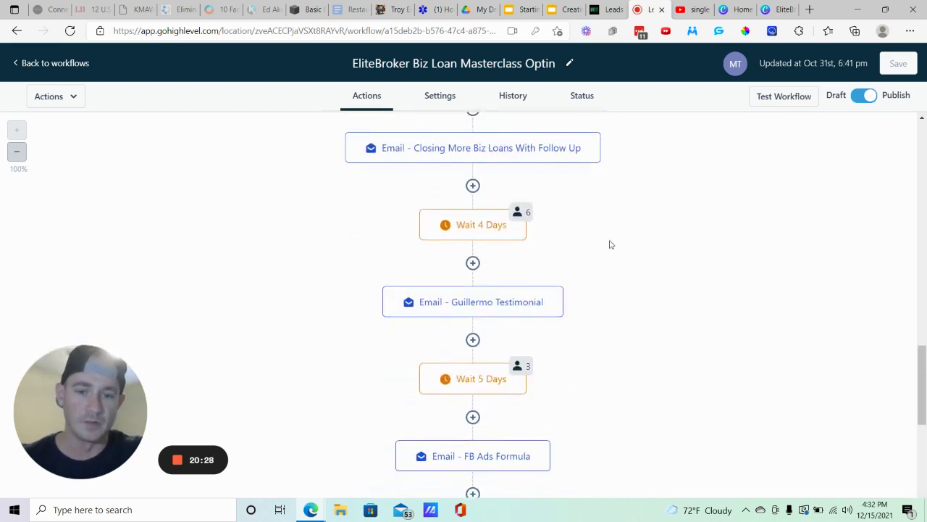
{"action": "scroll", "coordinate": [652, 286], "scroll_direction": "up", "scroll_amount": 1}
{"action": "scroll", "coordinate": [674, 280], "scroll_direction": "down", "scroll_amount": 6}
{"action": "scroll", "coordinate": [674, 281], "scroll_direction": "up", "scroll_amount": 2}
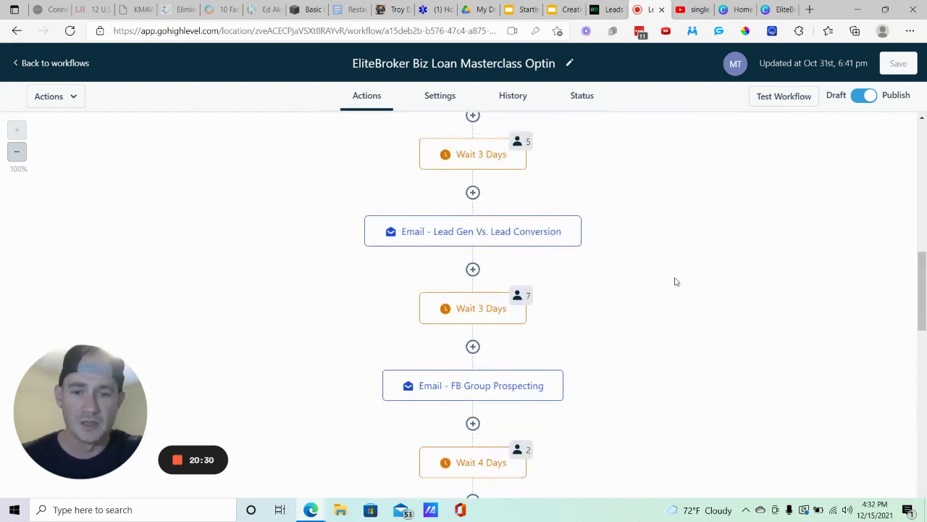
Check the delivery, open and click statistics of the Lead Gen vs. Lead Conversion email action, leaving it unchanged
{"action": "left_click", "coordinate": [560, 233]}
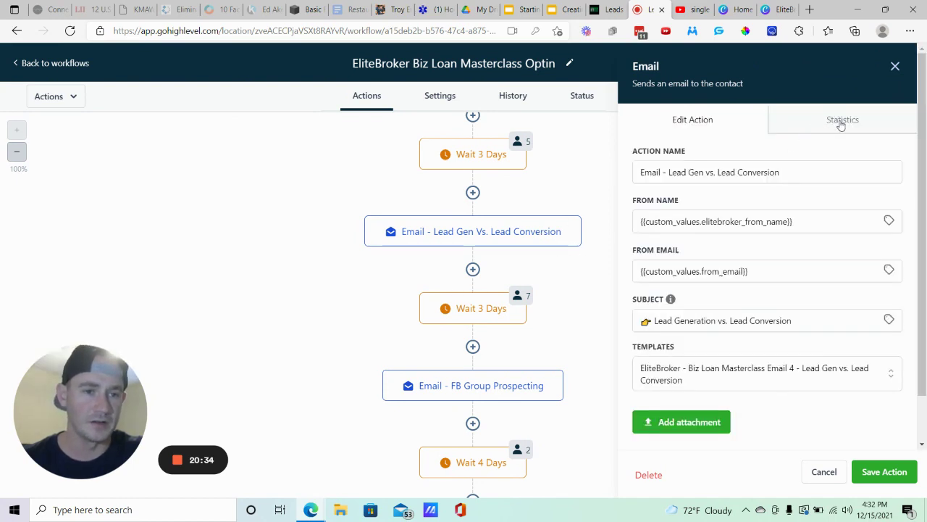
{"action": "left_click", "coordinate": [839, 123]}
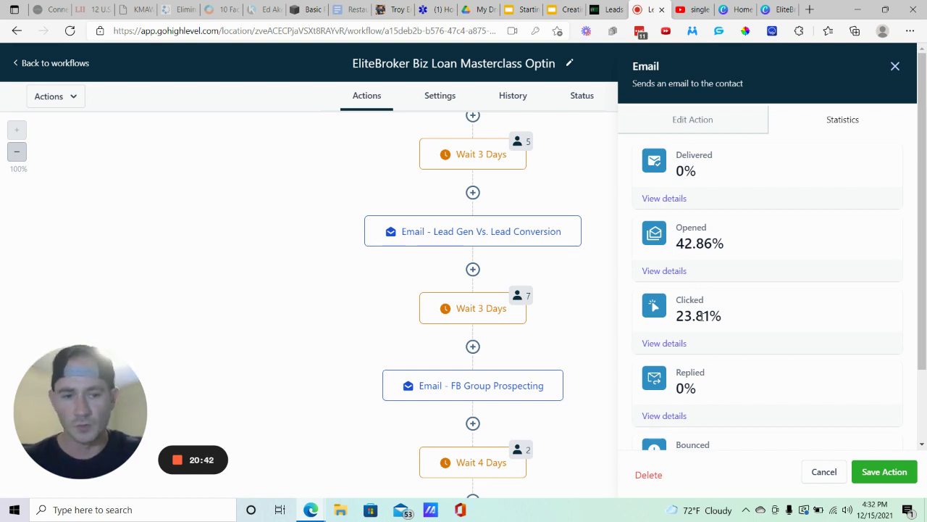
{"action": "left_click", "coordinate": [815, 473]}
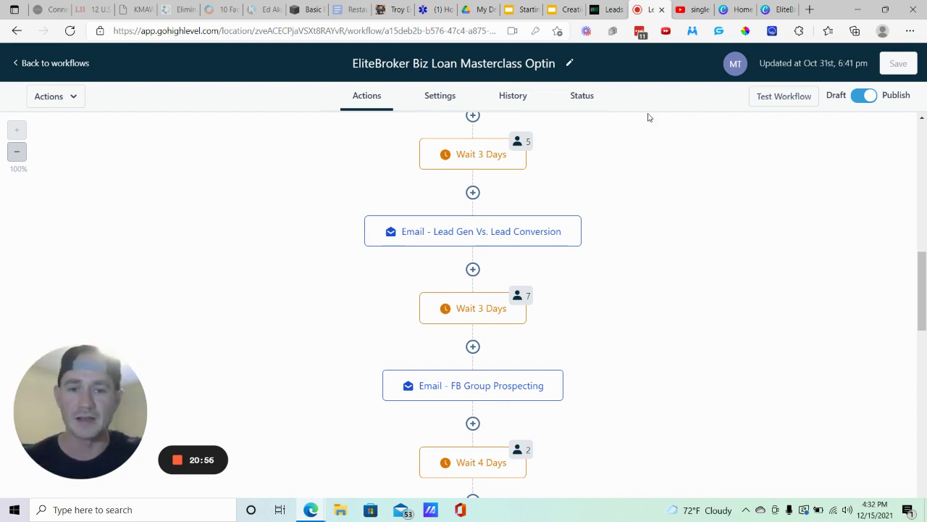
Return to the workflows list and switch to the Automated Follow-Up slide in Google Slides
{"action": "scroll", "coordinate": [647, 118], "scroll_direction": "up", "scroll_amount": 1}
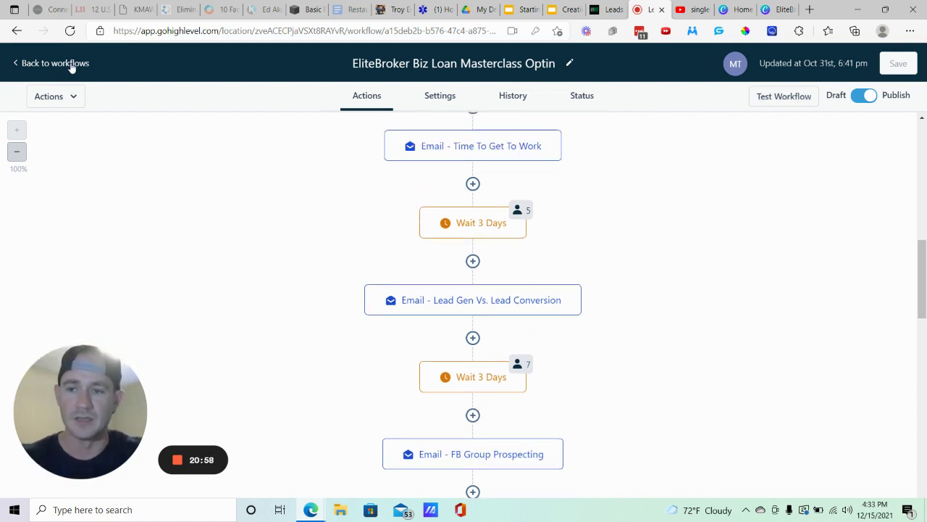
{"action": "left_click", "coordinate": [69, 65]}
{"action": "left_click", "coordinate": [571, 9]}
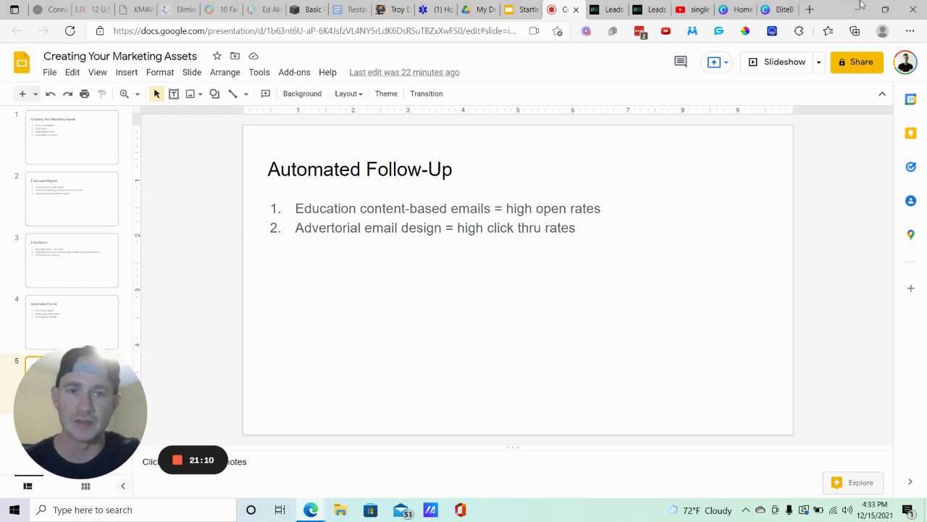
Go back to GoHighLevel's Email Marketing section, view the starter templates for a new email, and return to the email list
{"action": "left_click", "coordinate": [644, 7]}
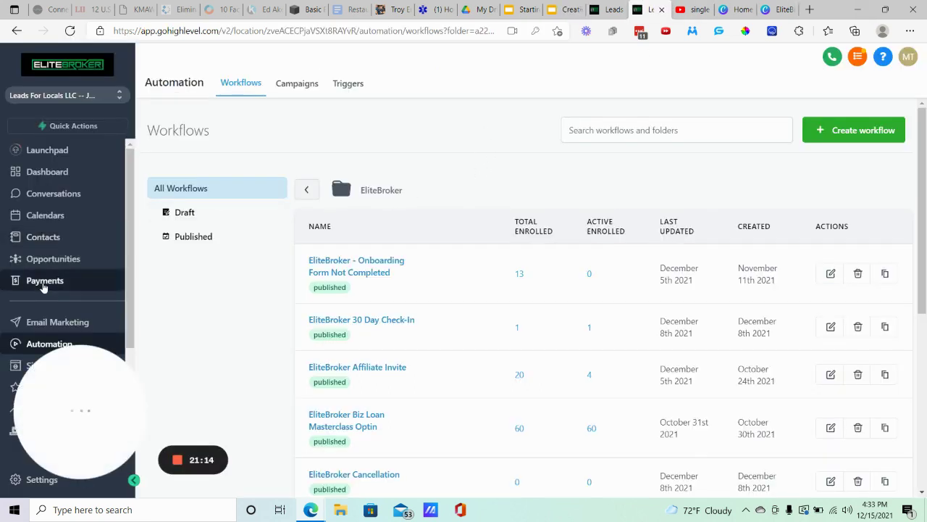
{"action": "left_click", "coordinate": [61, 322]}
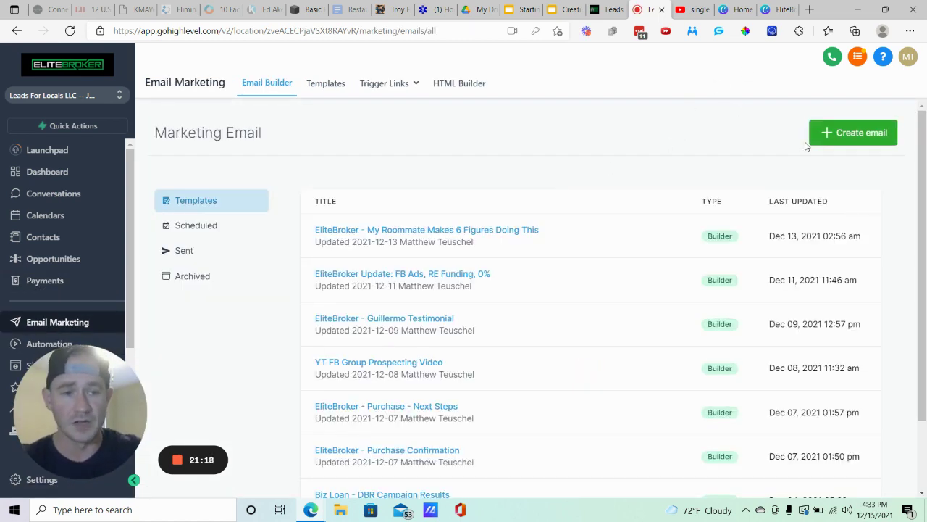
{"action": "left_click", "coordinate": [852, 140]}
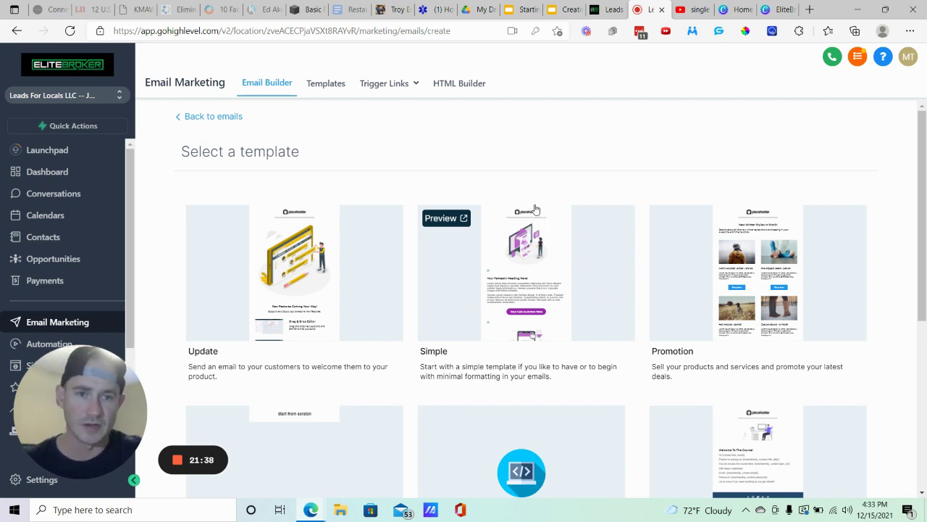
{"action": "left_click", "coordinate": [210, 118]}
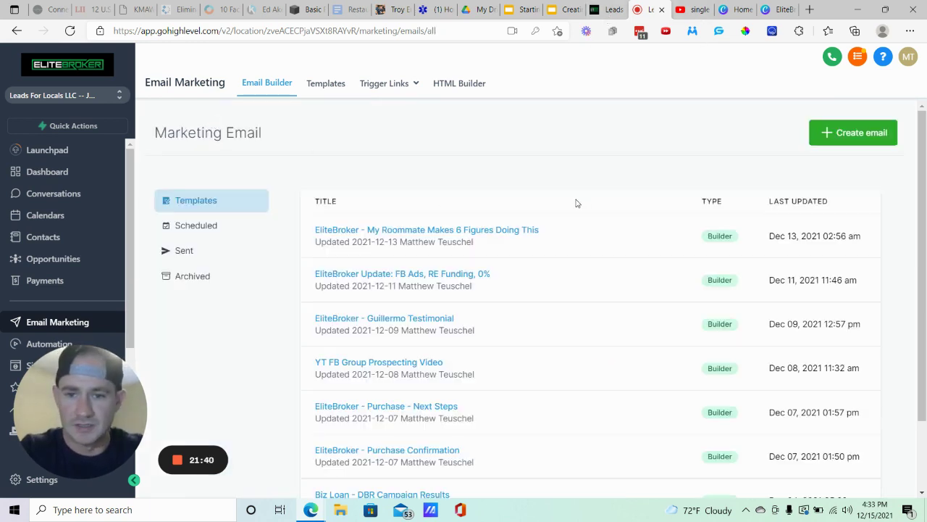
Open the "EliteBroker - My Roommate Makes 6 Figures Doing This" email and inspect the image URL of its header logo
{"action": "left_click", "coordinate": [457, 230]}
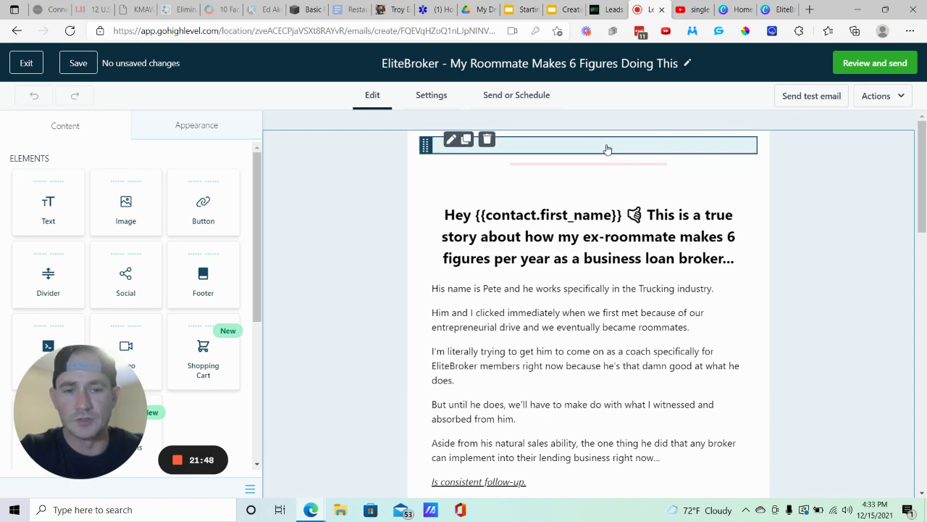
{"action": "left_click", "coordinate": [607, 149]}
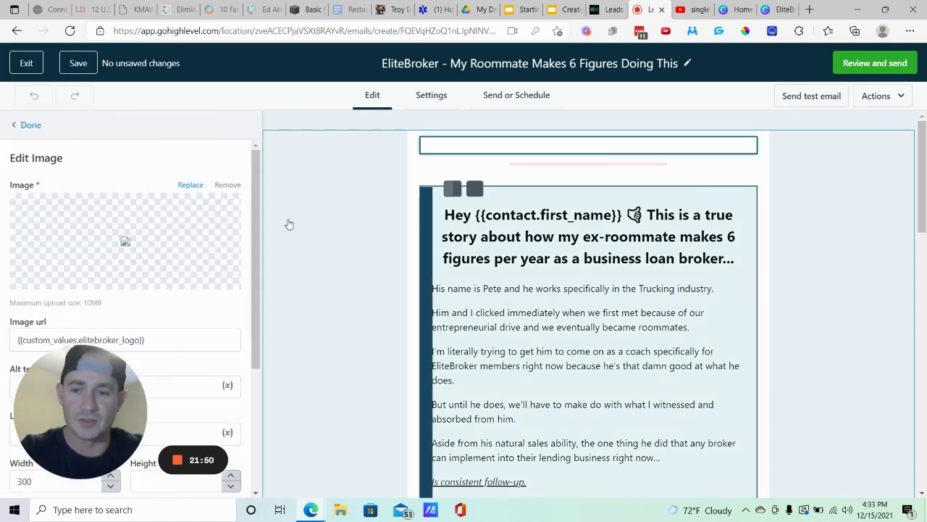
{"action": "scroll", "coordinate": [130, 263], "scroll_direction": "down", "scroll_amount": 2}
{"action": "left_click_drag", "start_coordinate": [22, 232], "coordinate": [135, 232]}
{"action": "left_click", "coordinate": [154, 233]}
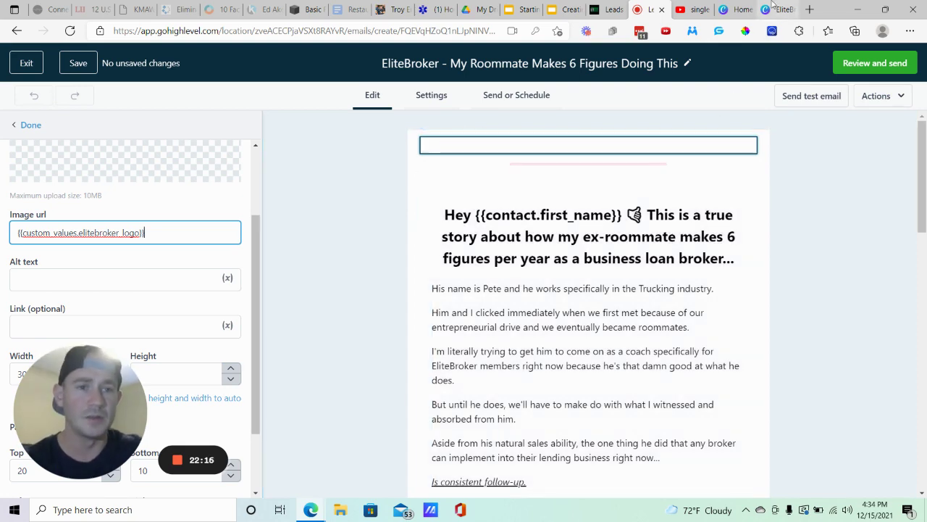
Switch to Canva and look through the recent designs for an email image
{"action": "left_click", "coordinate": [735, 9]}
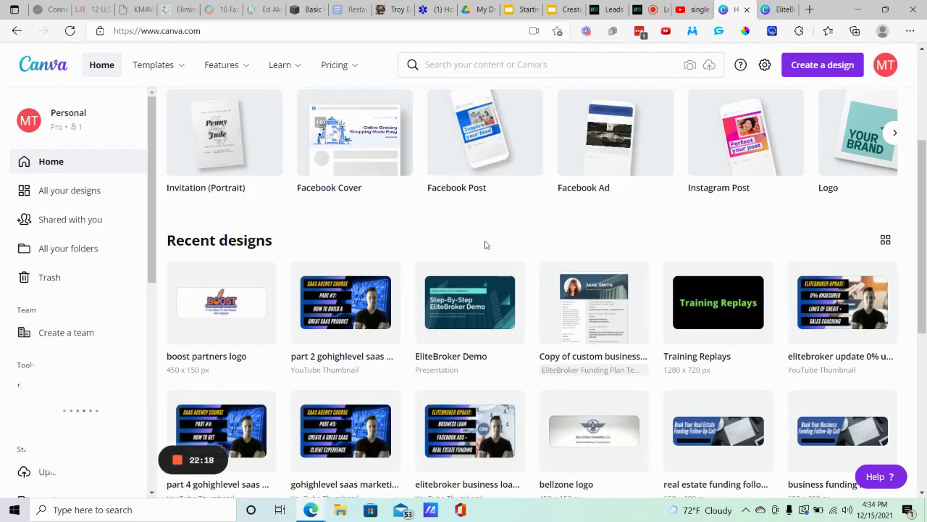
{"action": "scroll", "coordinate": [486, 244], "scroll_direction": "down", "scroll_amount": 2}
{"action": "scroll", "coordinate": [485, 245], "scroll_direction": "down", "scroll_amount": 4}
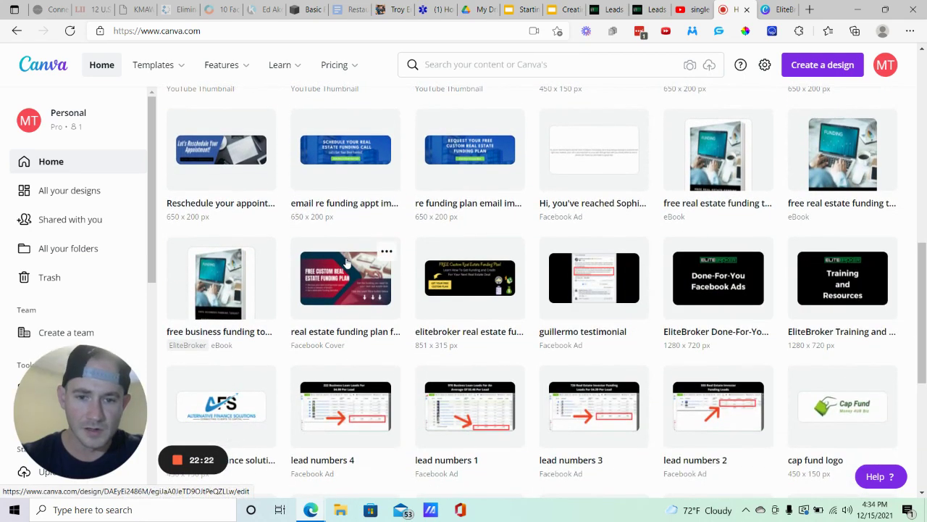
{"action": "scroll", "coordinate": [346, 262], "scroll_direction": "up", "scroll_amount": 6}
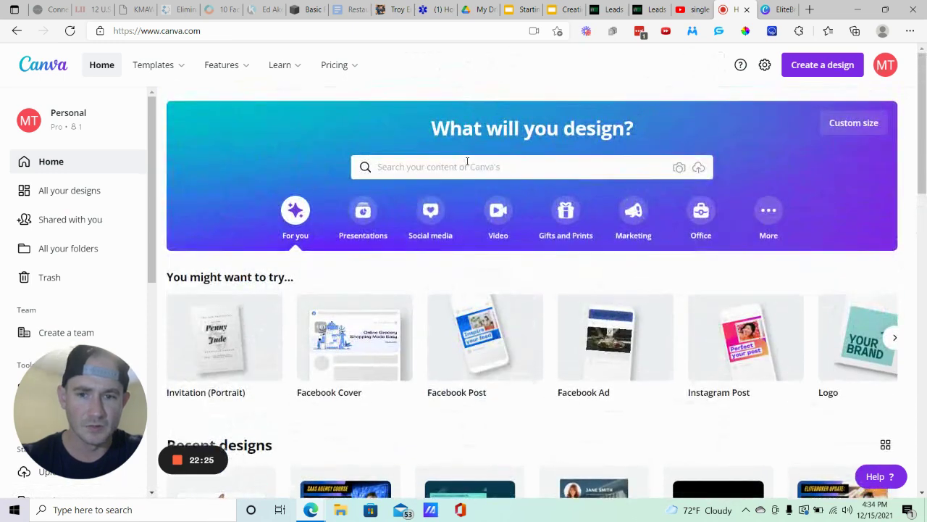
Search Canva for "elitebroker" and show the matches from your own designs
{"action": "left_click", "coordinate": [467, 161]}
{"action": "type", "text": "elitebroke"}
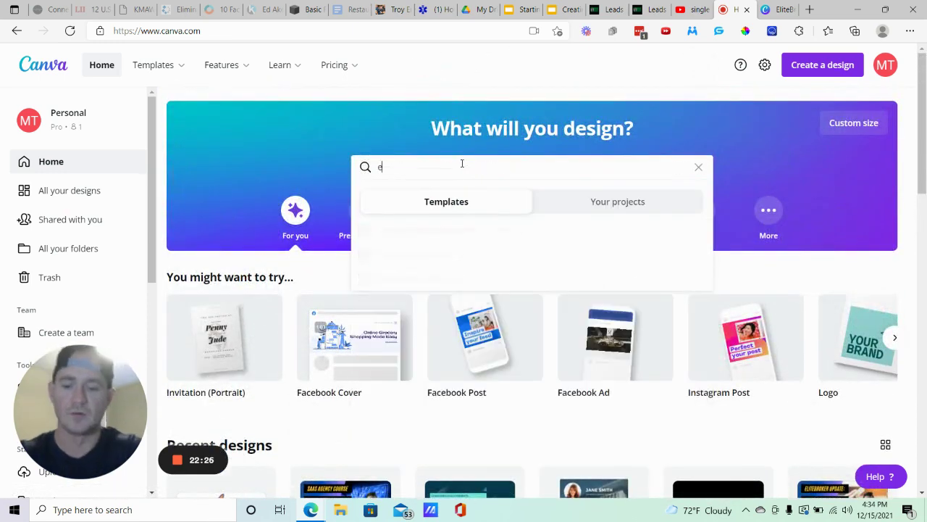
{"action": "type", "text": "r"}
{"action": "key", "text": "Return"}
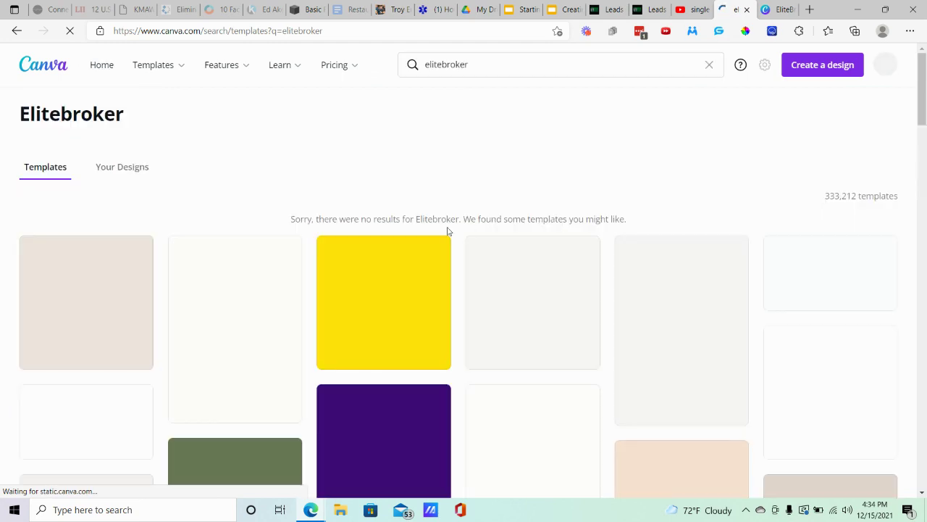
{"action": "left_click", "coordinate": [129, 171]}
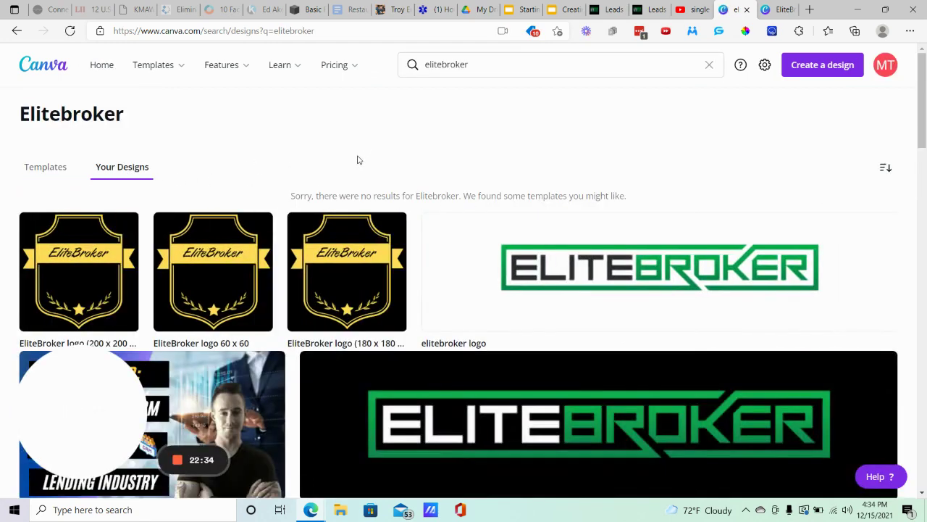
Preview the "elitebroker email image" design and close the preview
{"action": "scroll", "coordinate": [357, 155], "scroll_direction": "down", "scroll_amount": 5}
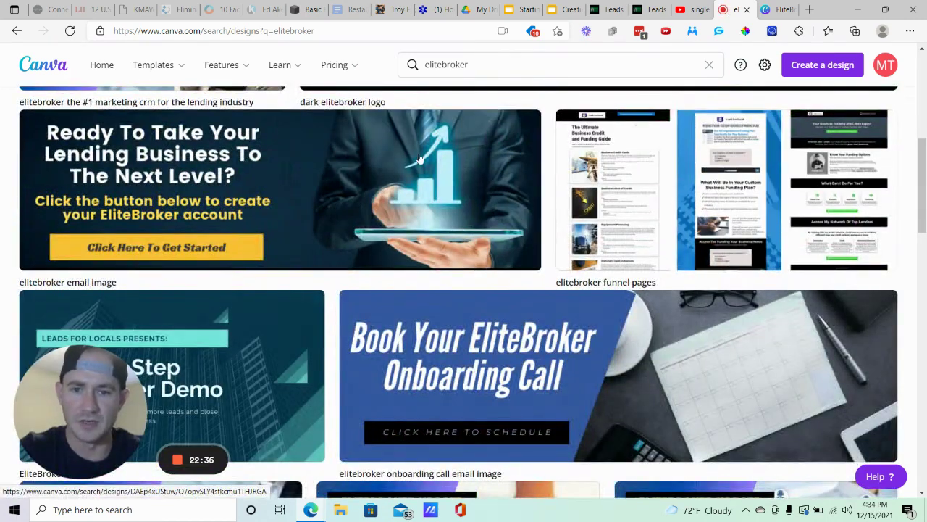
{"action": "left_click", "coordinate": [419, 160]}
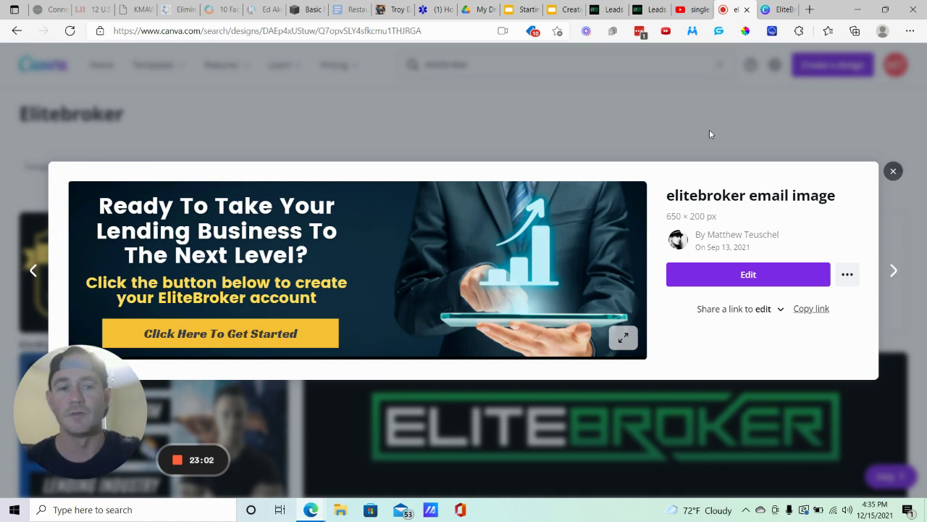
{"action": "left_click", "coordinate": [893, 171]}
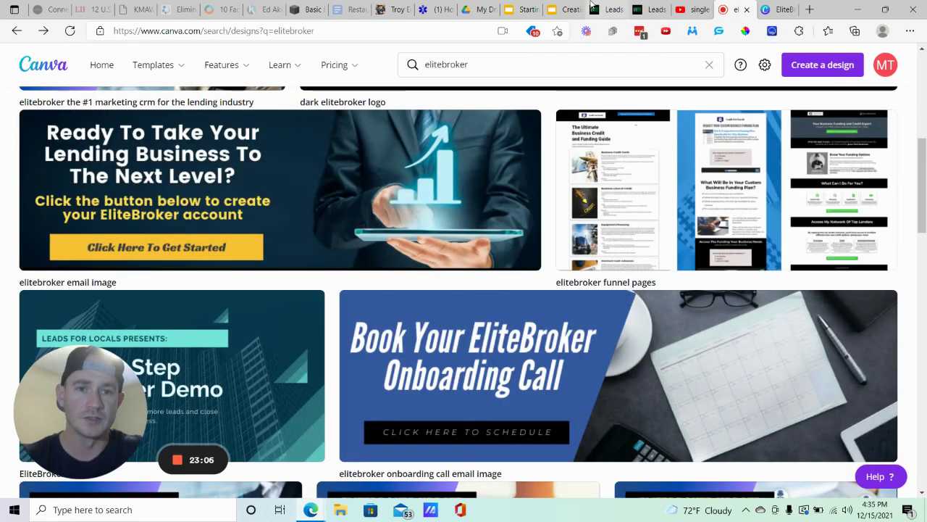
Back in the GoHighLevel email, inspect the info image's URL and link settings and the content through the footer, then return to Google Slides
{"action": "left_click", "coordinate": [648, 10]}
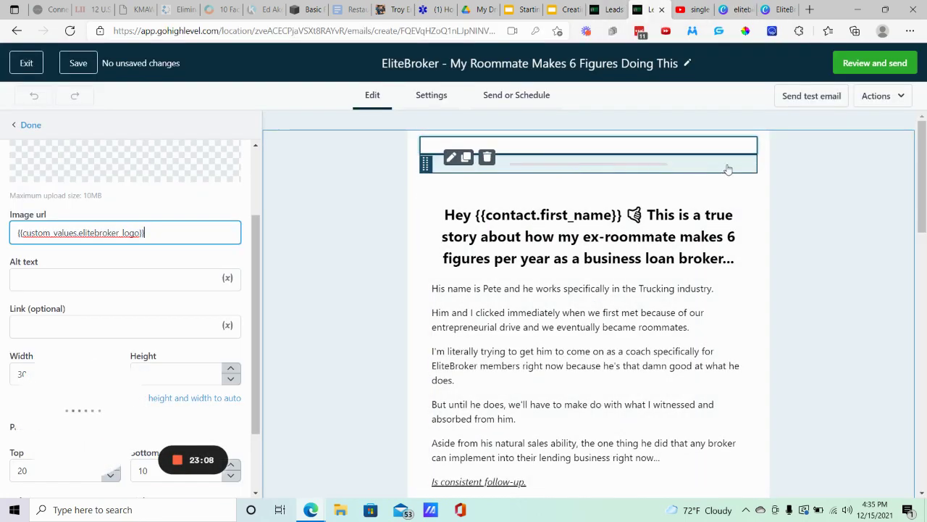
{"action": "left_click", "coordinate": [601, 181]}
{"action": "scroll", "coordinate": [101, 296], "scroll_direction": "down", "scroll_amount": 1}
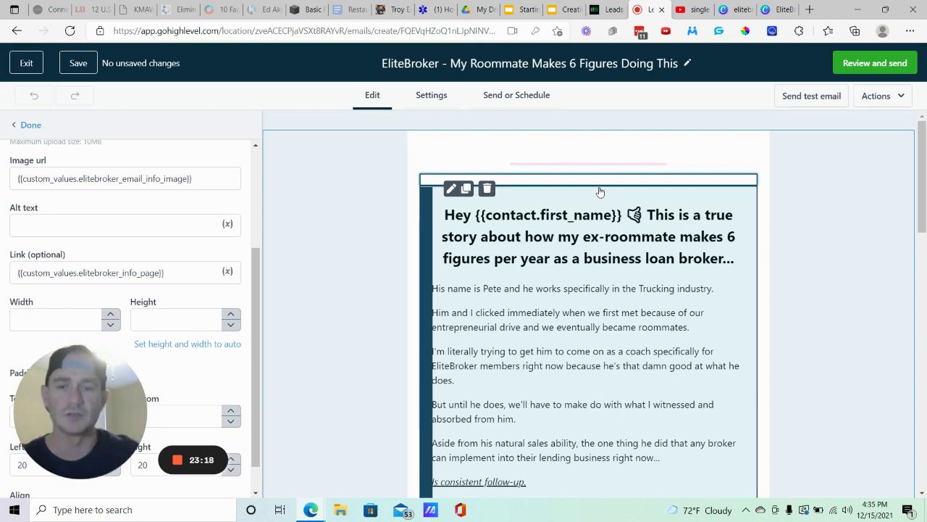
{"action": "scroll", "coordinate": [599, 191], "scroll_direction": "down", "scroll_amount": 6}
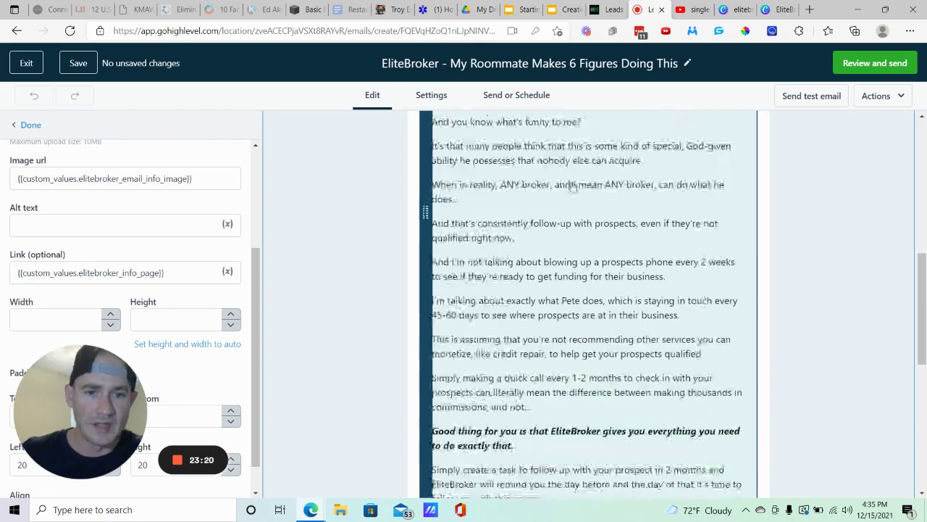
{"action": "scroll", "coordinate": [572, 185], "scroll_direction": "down", "scroll_amount": 7}
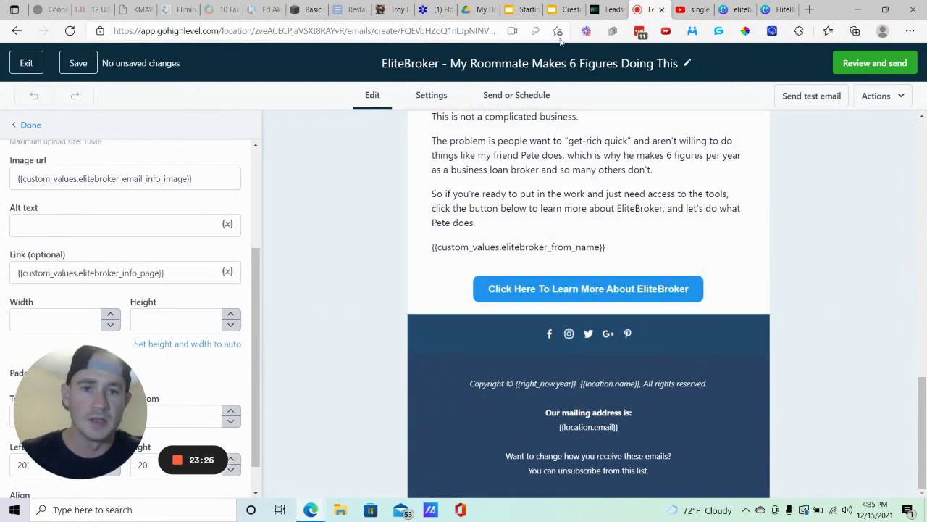
{"action": "left_click", "coordinate": [565, 9]}
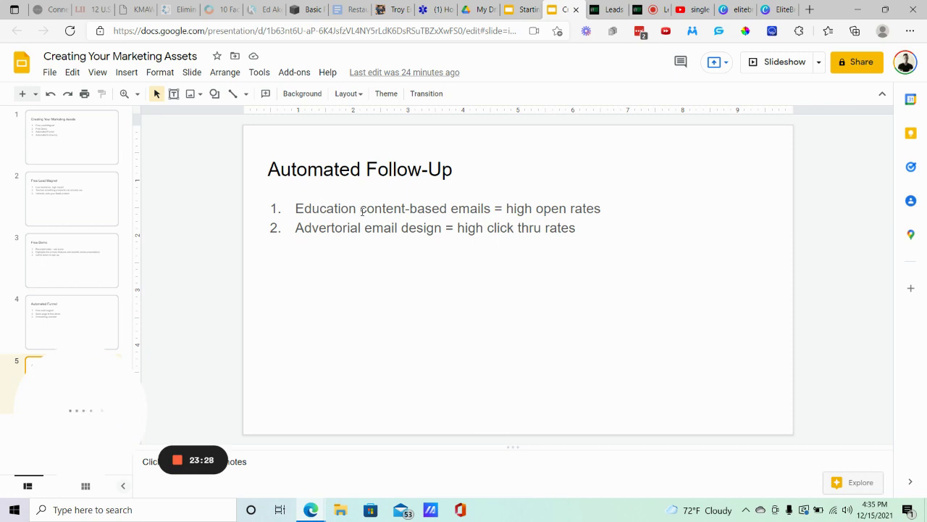